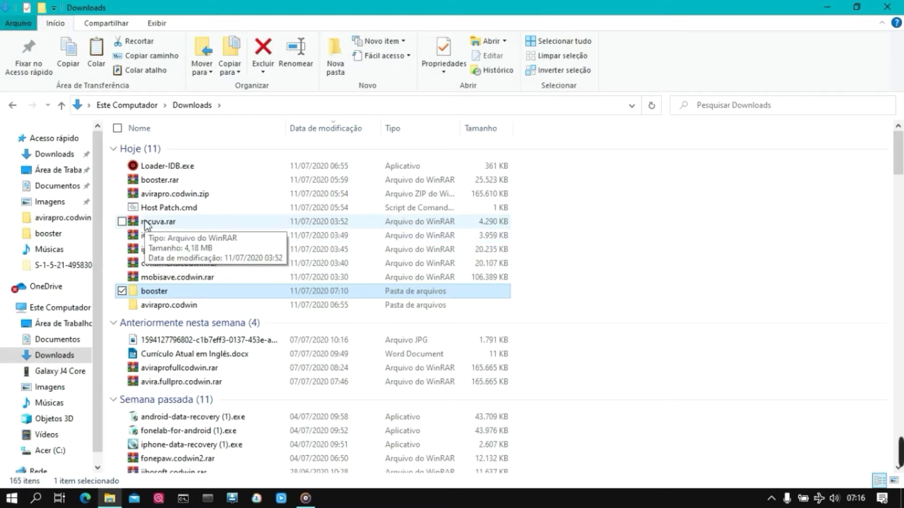
- Extract recuva.rar into its own recuva folder and launch the recuva.exe installer from it
right_click(145, 225)
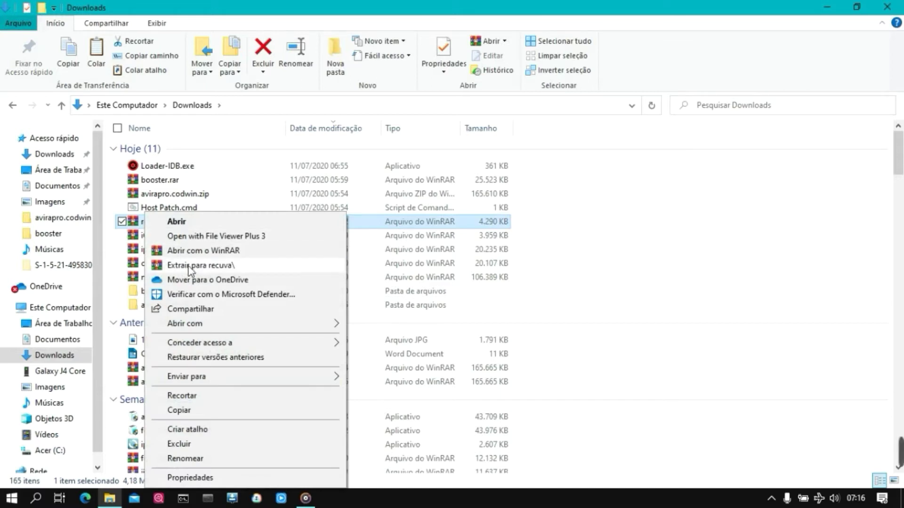
click(190, 265)
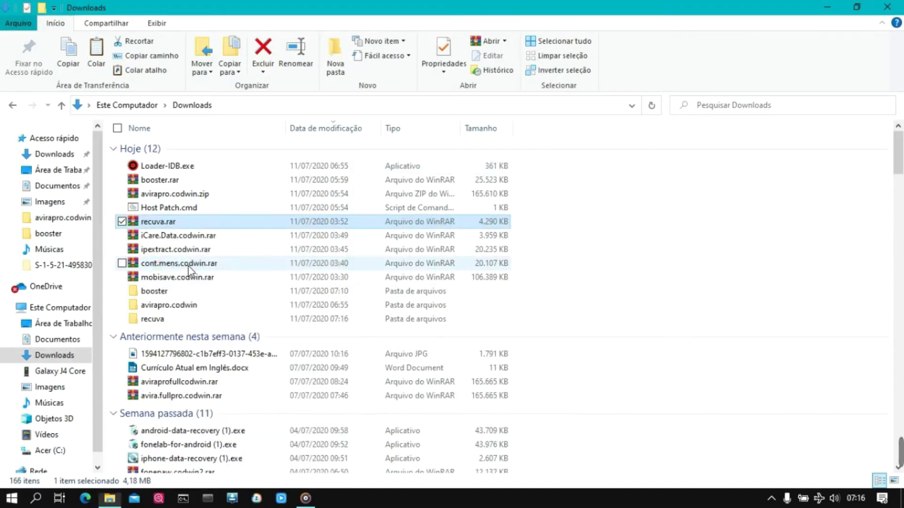
double_click(171, 321)
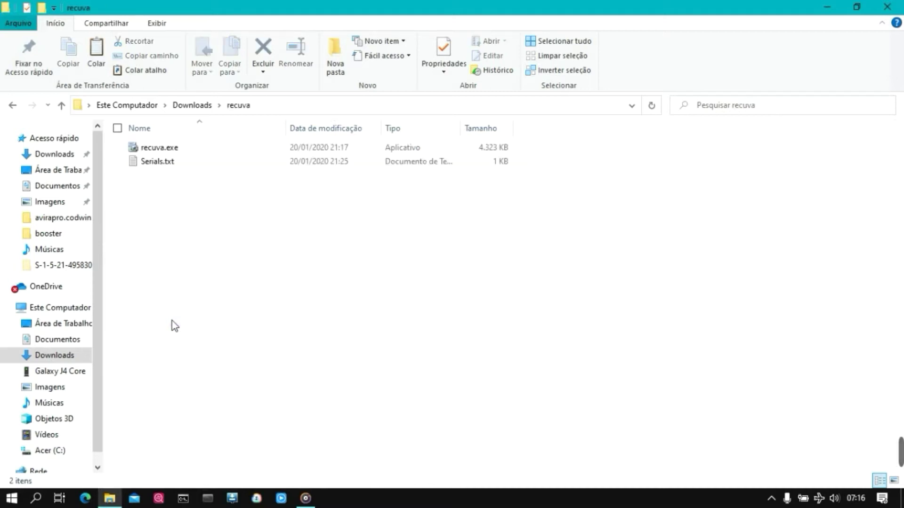
click(191, 147)
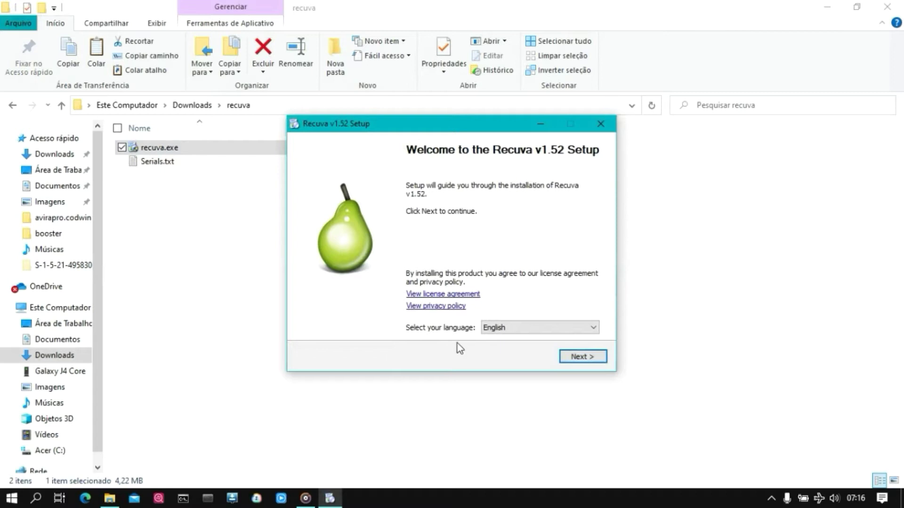
- Set the setup language to Português Brasileiro and proceed to the installation options
click(589, 329)
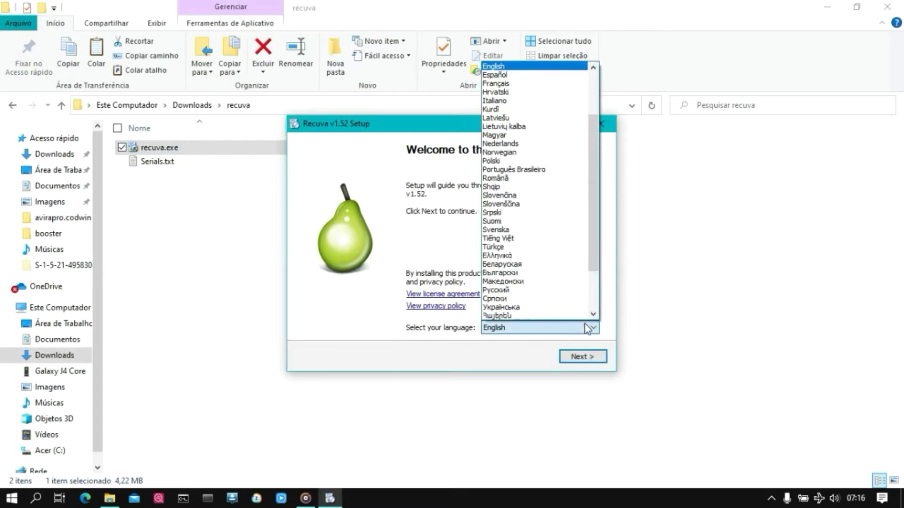
click(562, 170)
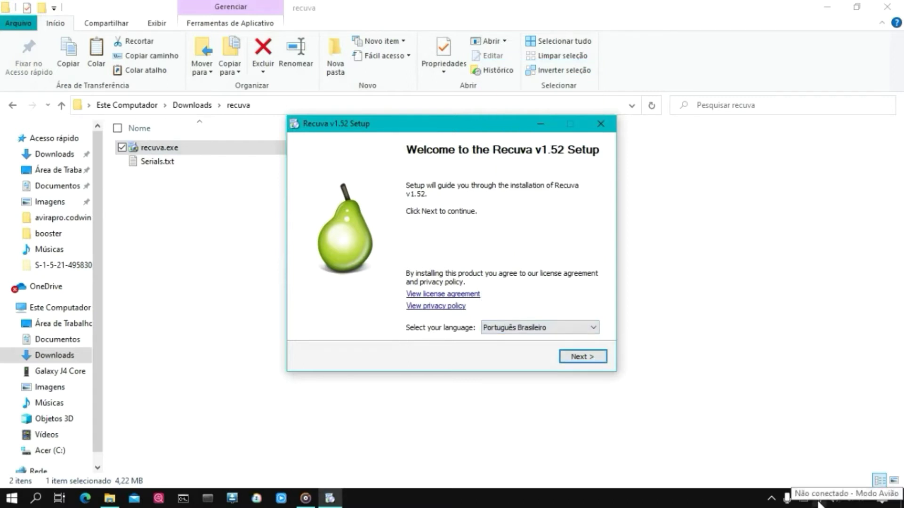
click(586, 360)
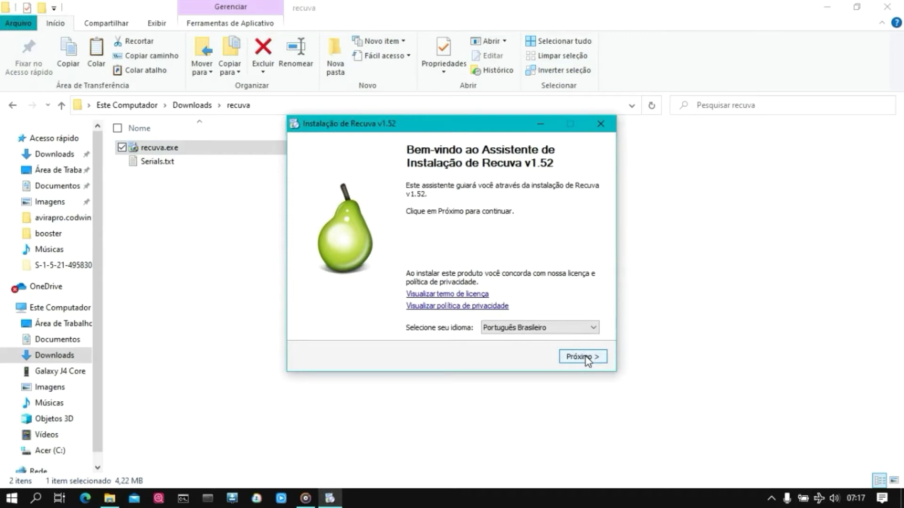
click(586, 358)
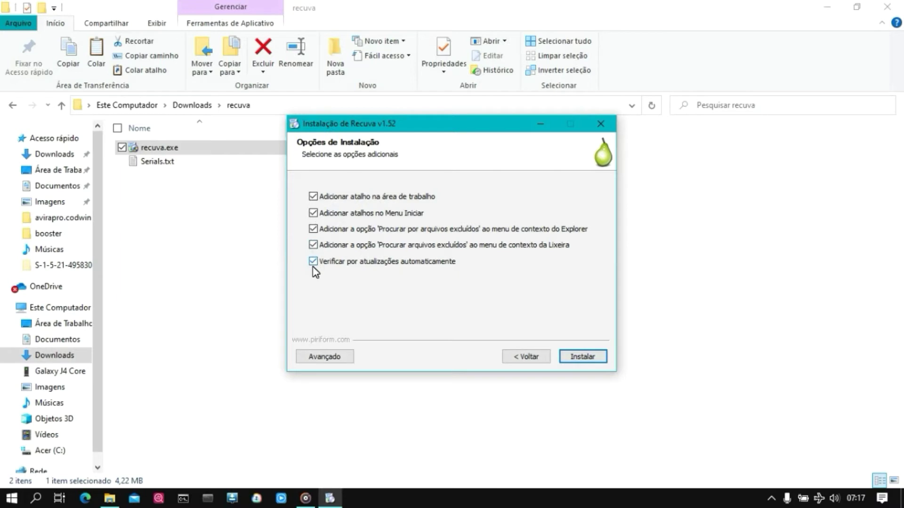
- Install Recuva without Start menu shortcuts or automatic update checks, and finish setup without running the program or showing the release notes
click(314, 214)
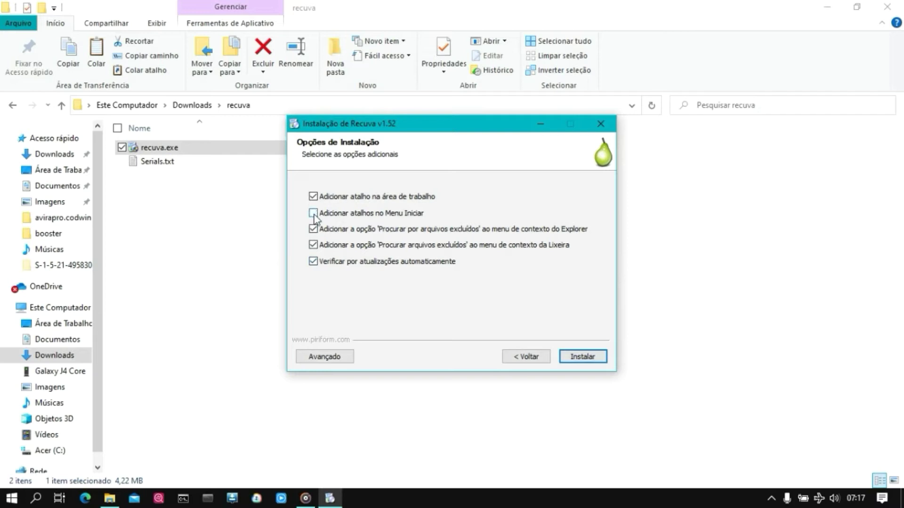
click(314, 263)
click(583, 357)
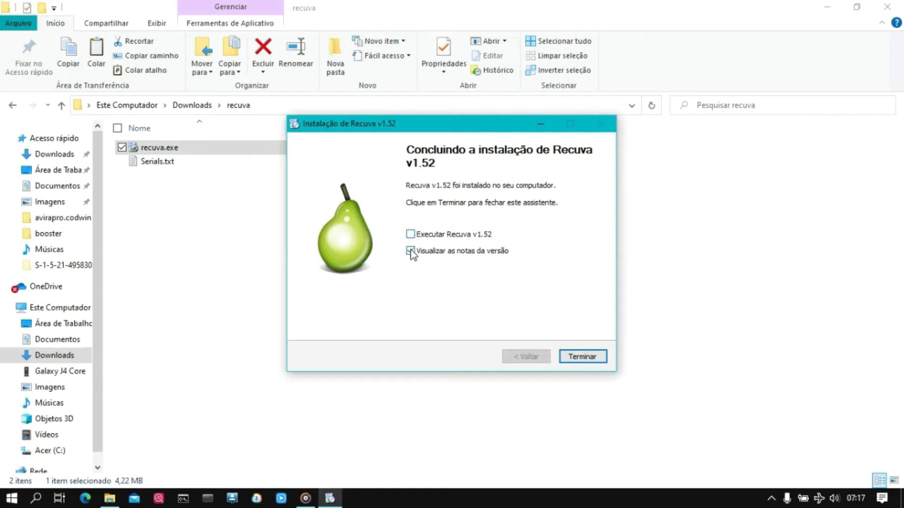
click(579, 359)
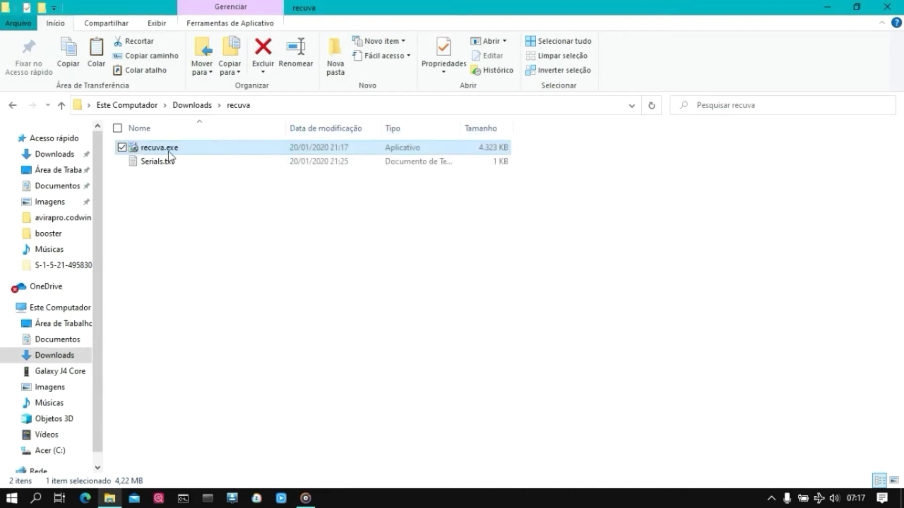
- Open Serials.txt, copy the second licence key in the list, and minimize the text file
click(162, 162)
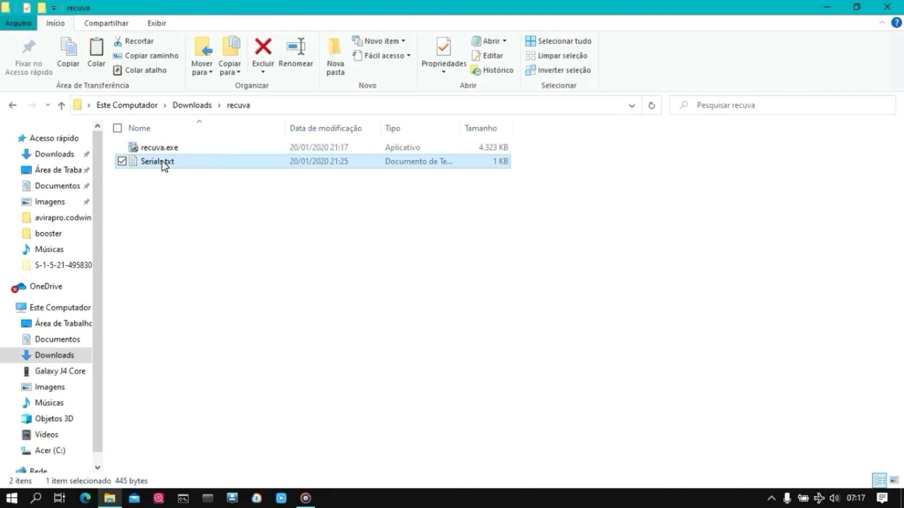
right_click(162, 162)
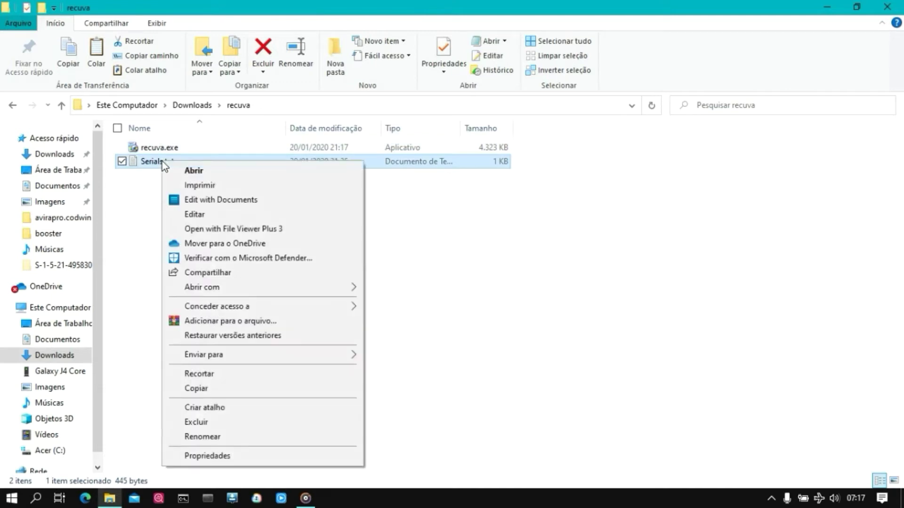
click(203, 173)
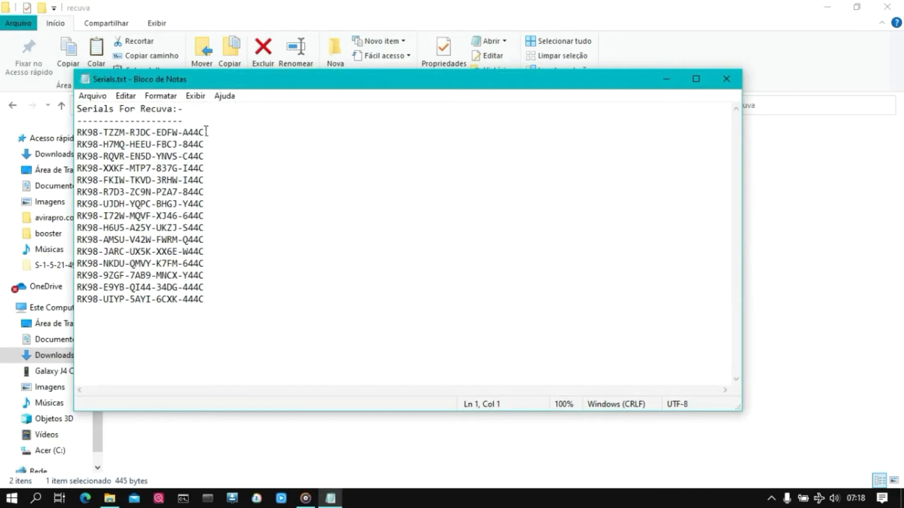
drag(210, 145, 75, 144)
key(ctrl+c)
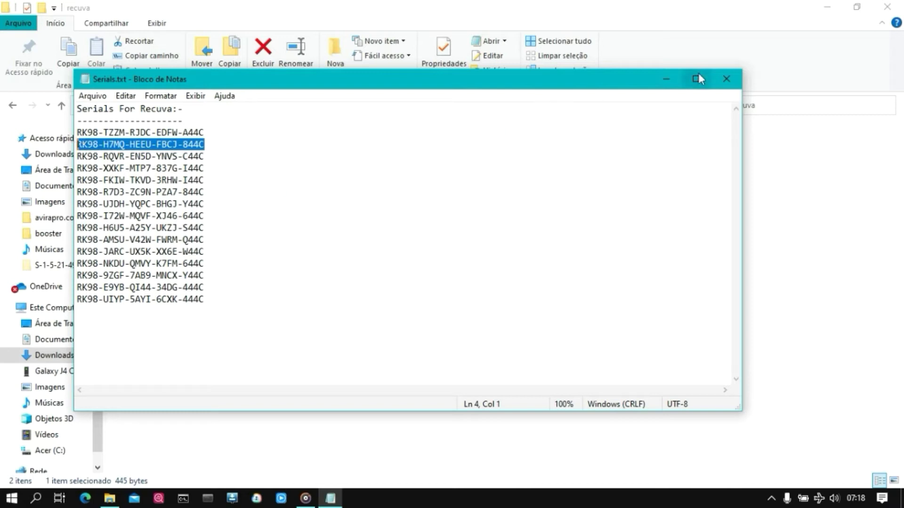
click(667, 82)
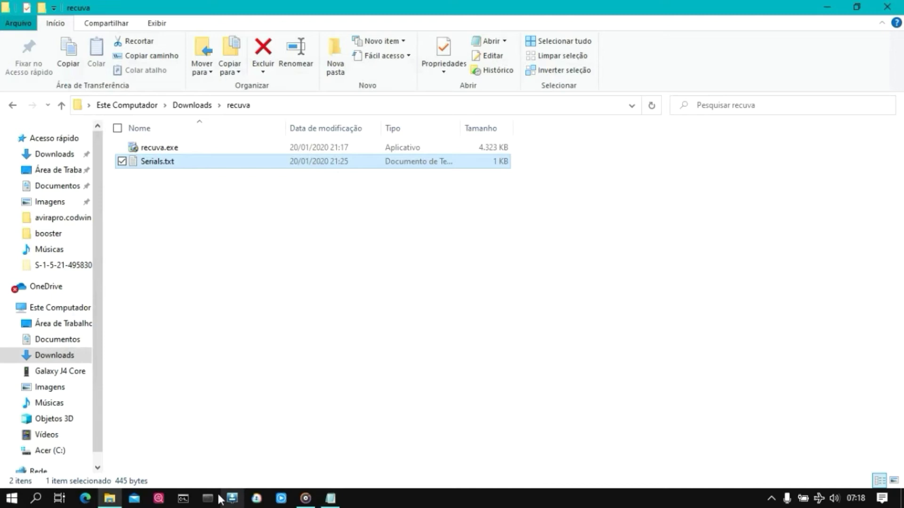
- Launch Recuva from the desktop and start a wizard scan for all files, with location Não tenho certeza and deep scan enabled
click(830, 8)
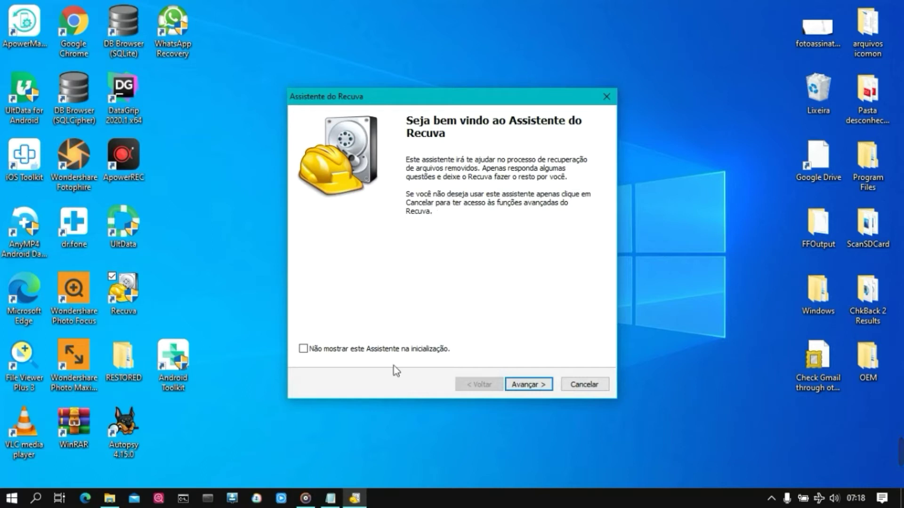
click(516, 384)
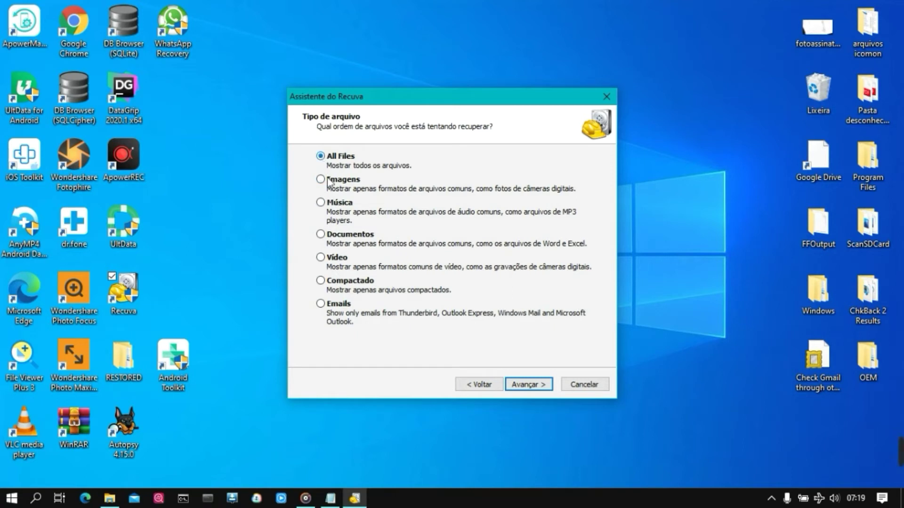
click(519, 385)
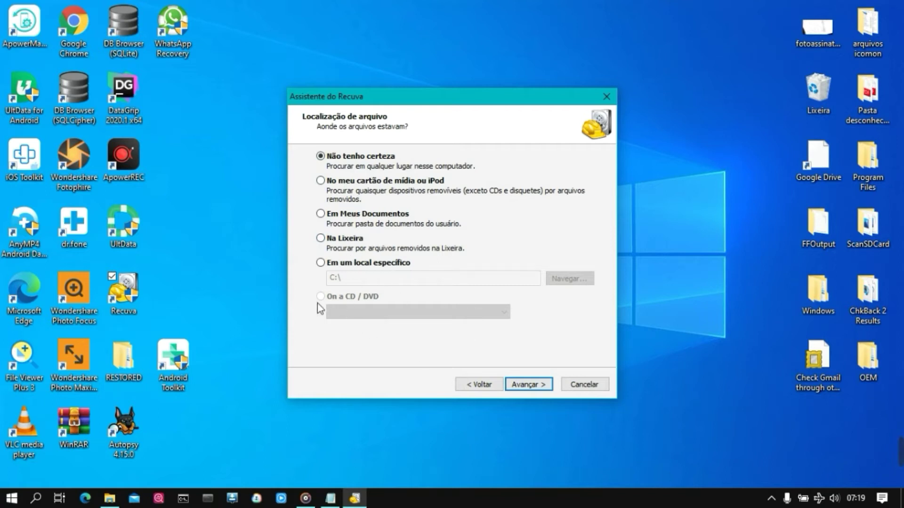
click(520, 386)
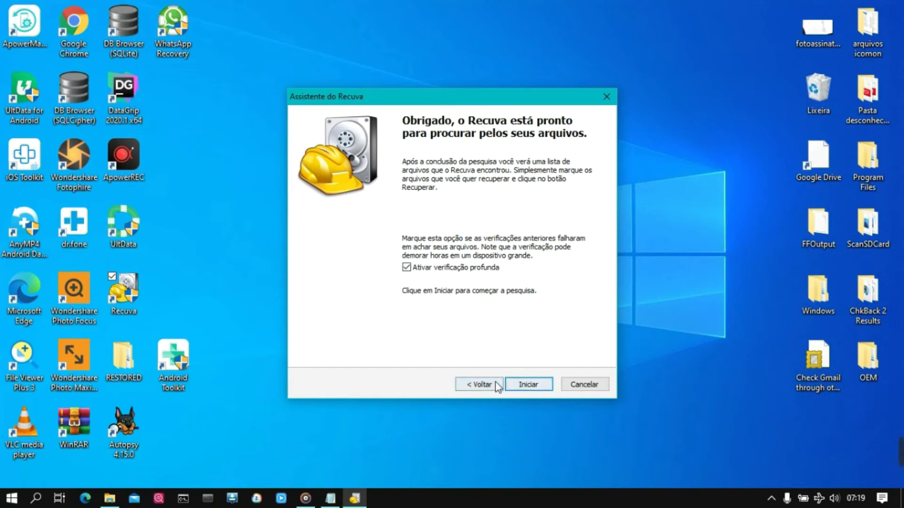
click(411, 270)
click(528, 385)
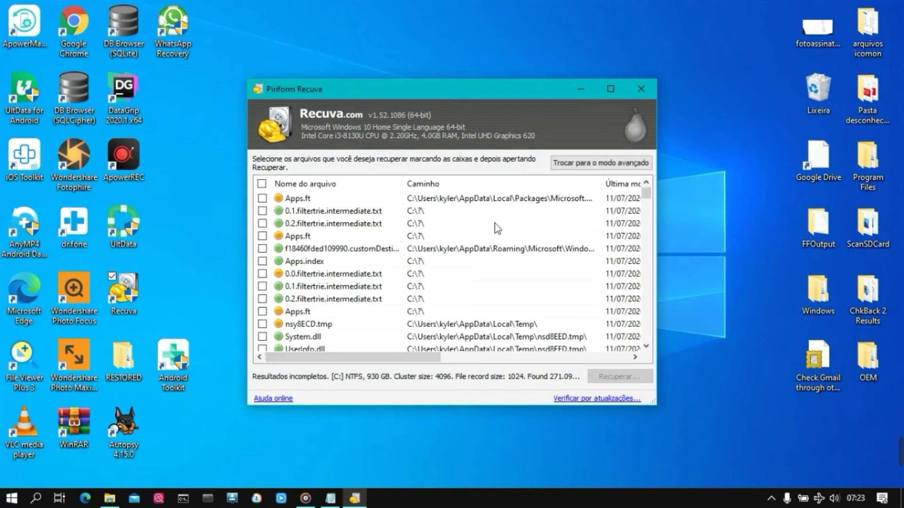
- Maximize the scan results window, look through the files and switch to advanced mode
scroll(491, 223, down, 5)
scroll(490, 222, down, 10)
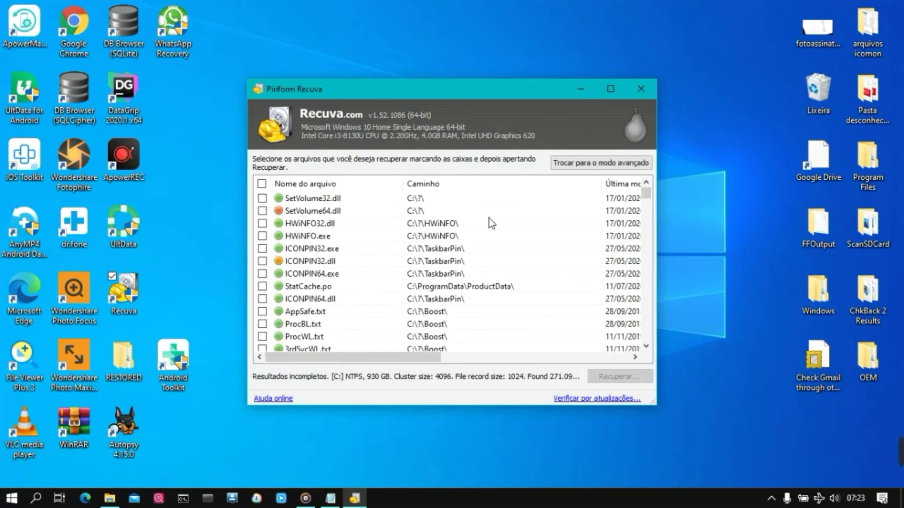
click(611, 89)
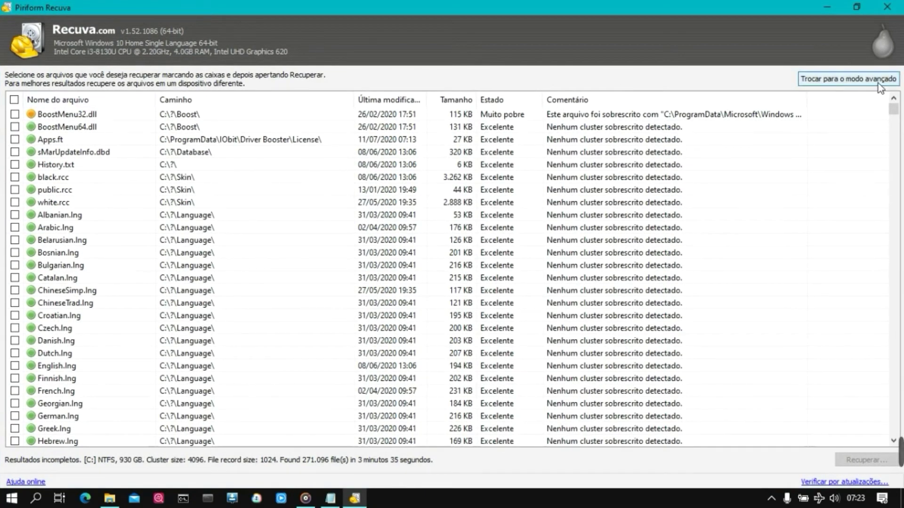
scroll(513, 196, down, 8)
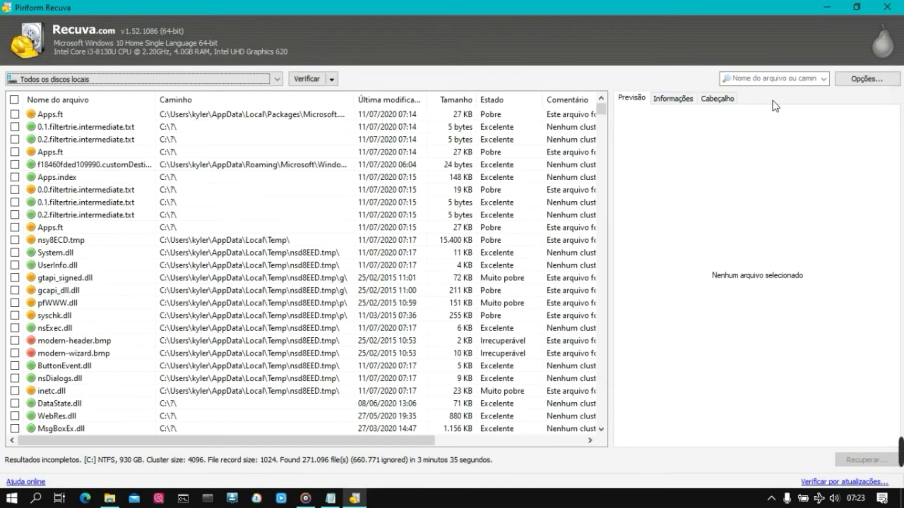
- Open the upgrade-to-Pro registration from the options, register with the copied licence key and no name, and close the options
click(865, 80)
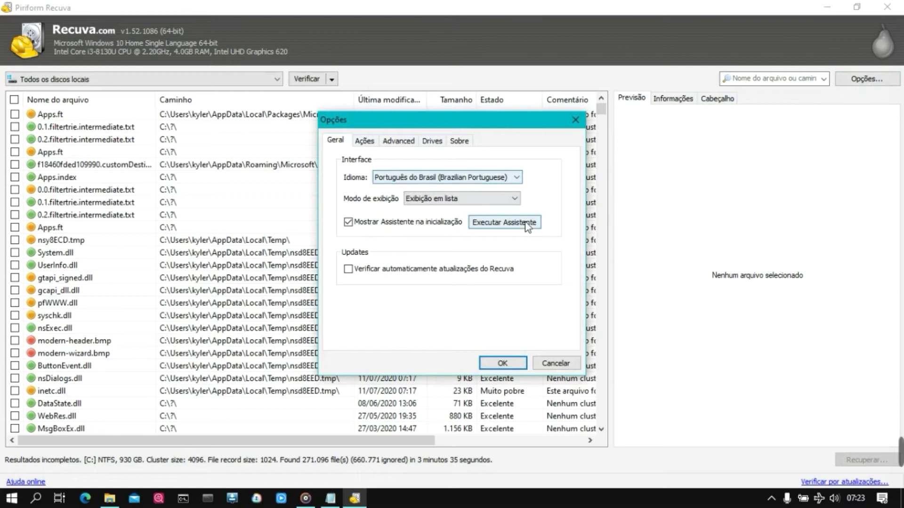
click(456, 147)
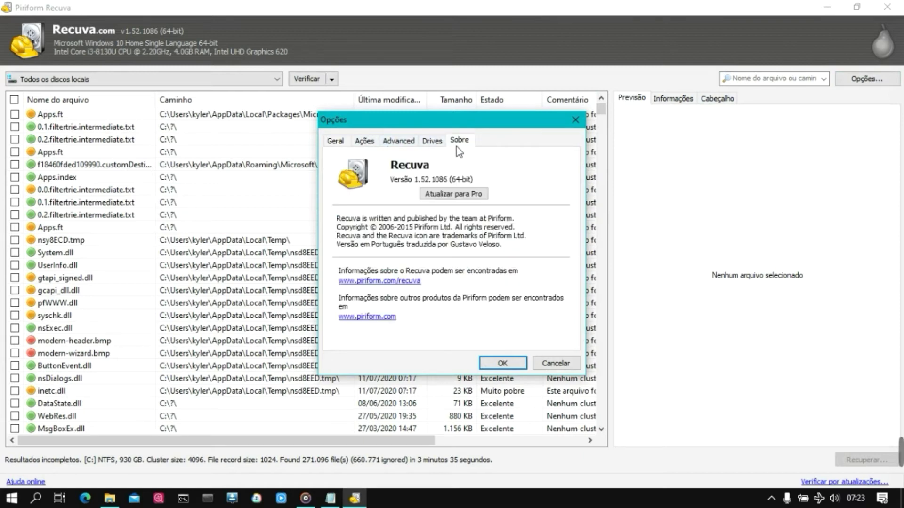
click(461, 195)
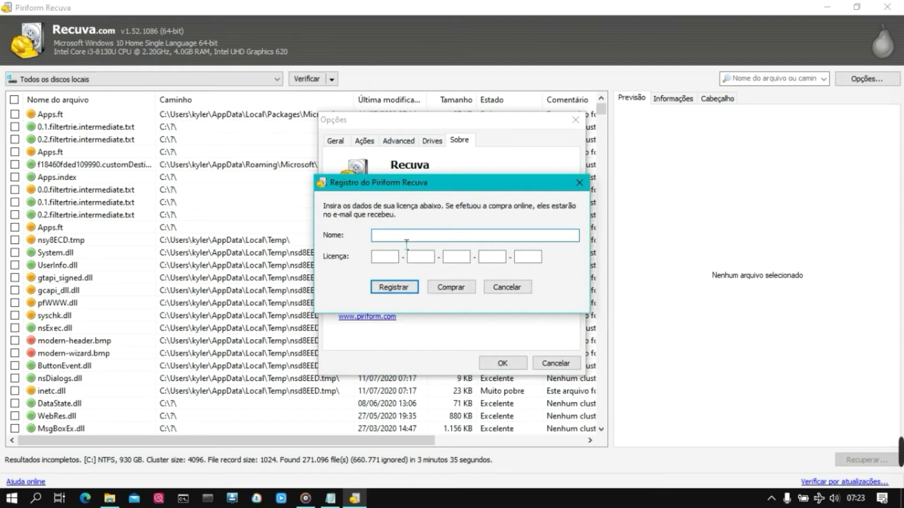
click(394, 262)
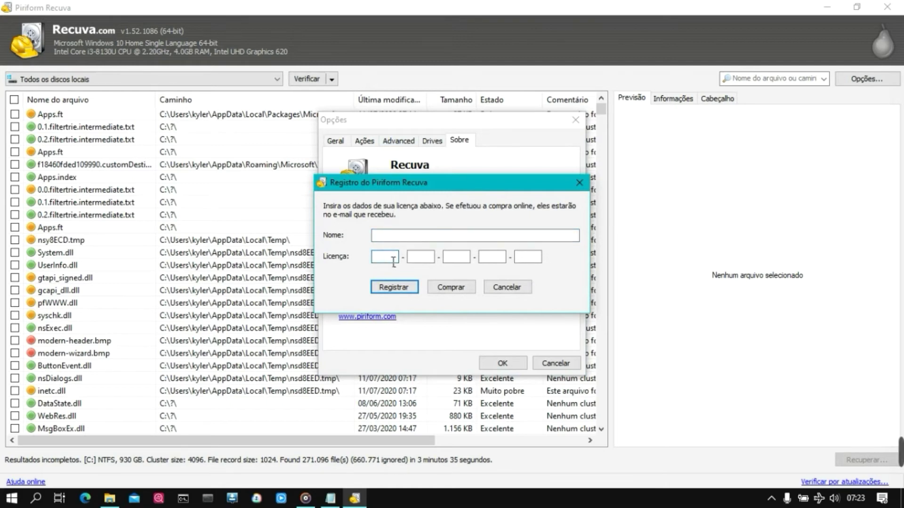
key(ctrl+v)
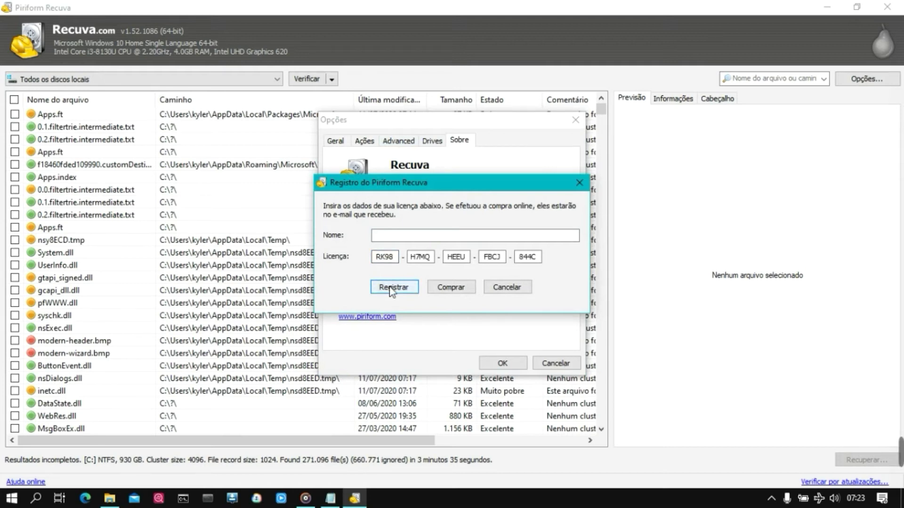
click(397, 237)
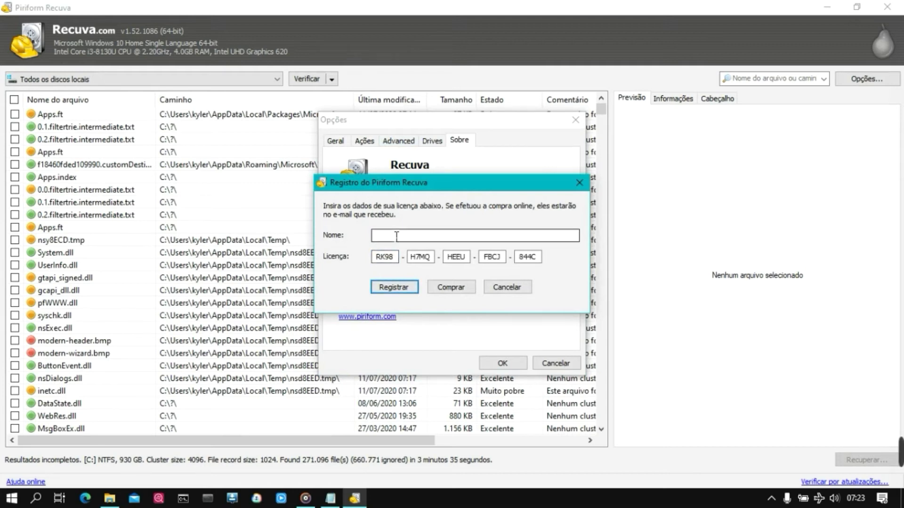
click(394, 287)
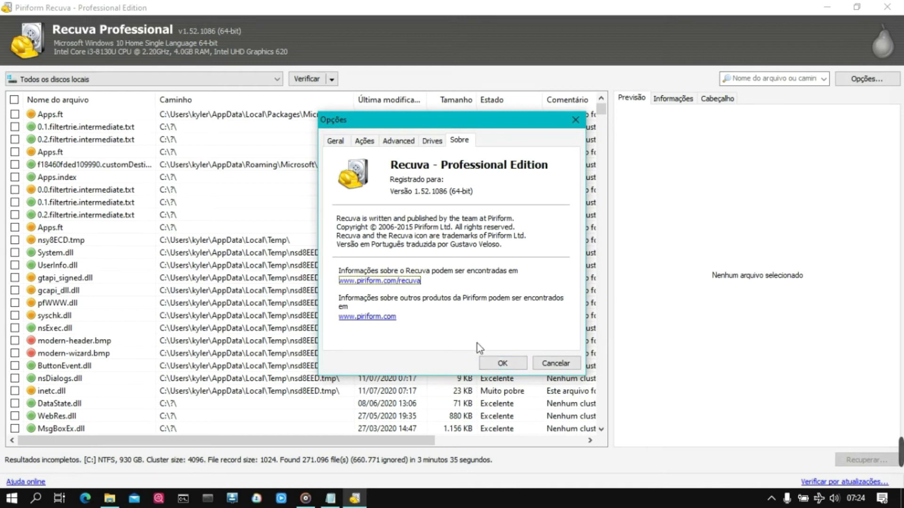
click(503, 364)
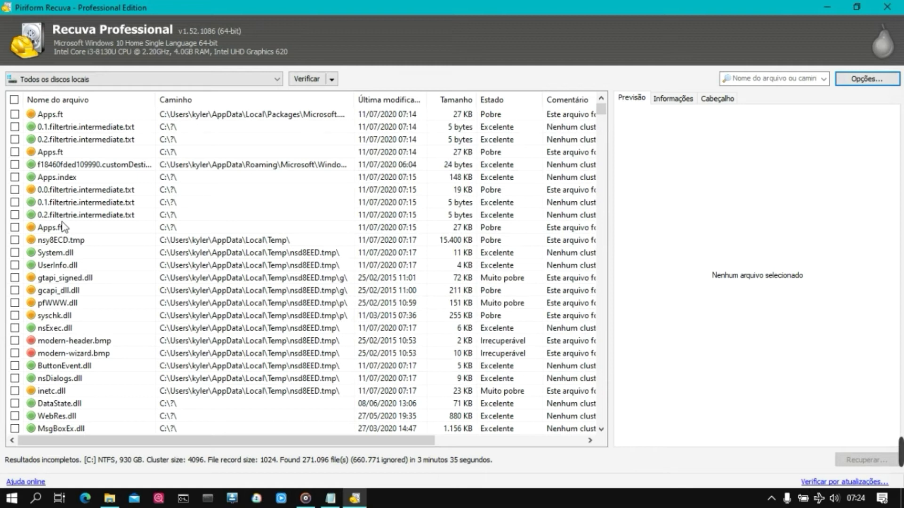
- Look through the list of recoverable files and their recovery state
scroll(160, 175, down, 15)
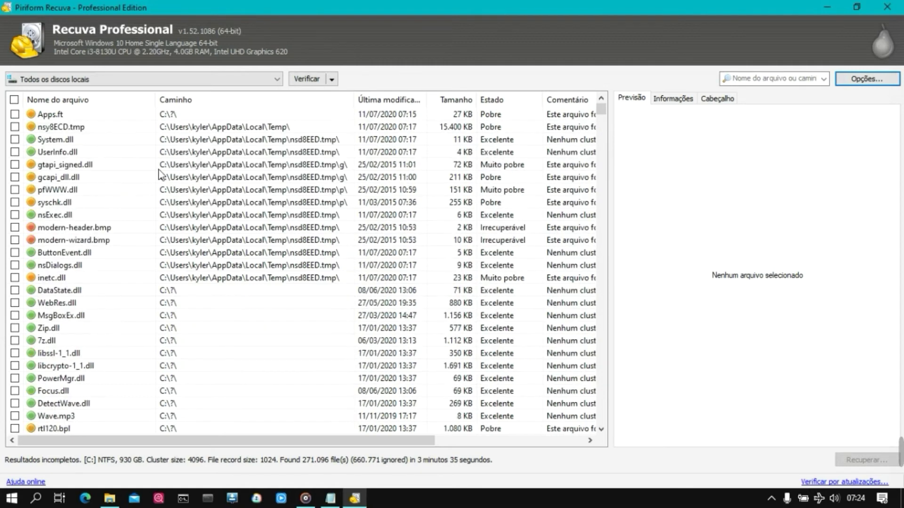
scroll(160, 175, down, 20)
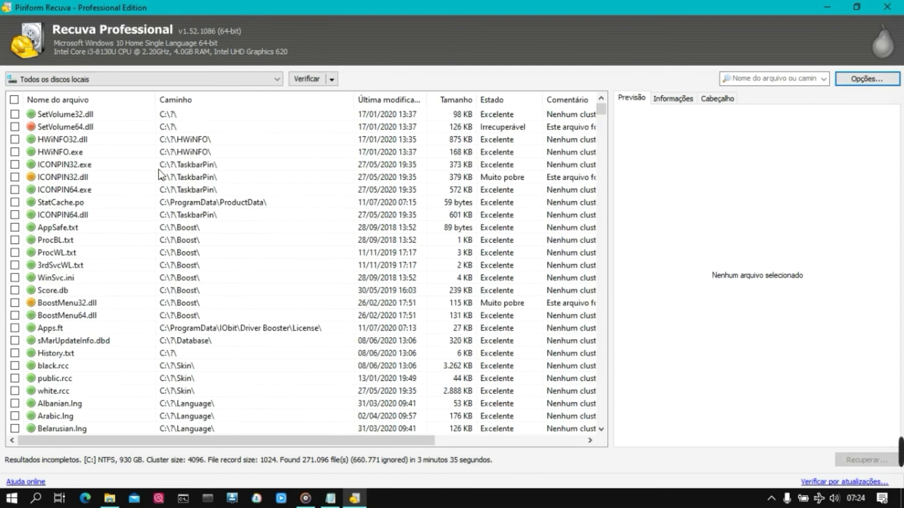
scroll(160, 176, down, 20)
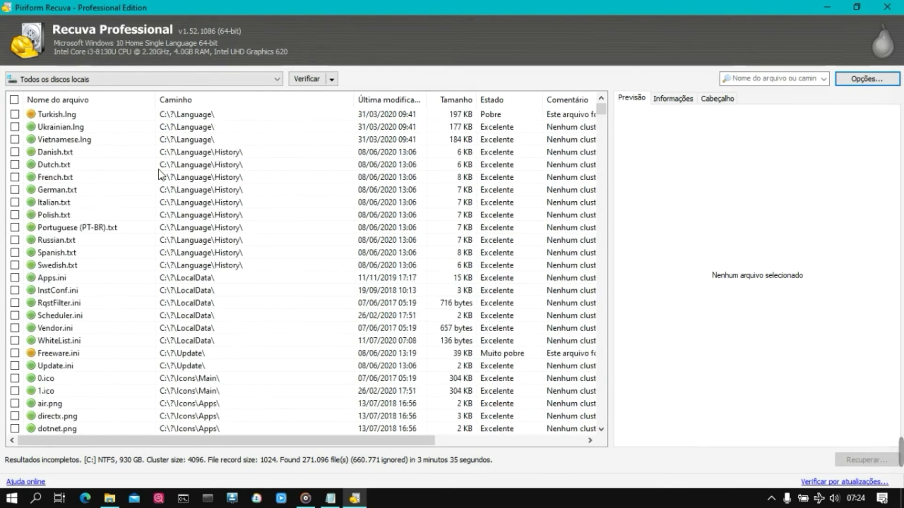
- Review the general and advanced options, close them, and check which drives can be chosen for scanning
scroll(160, 175, down, 10)
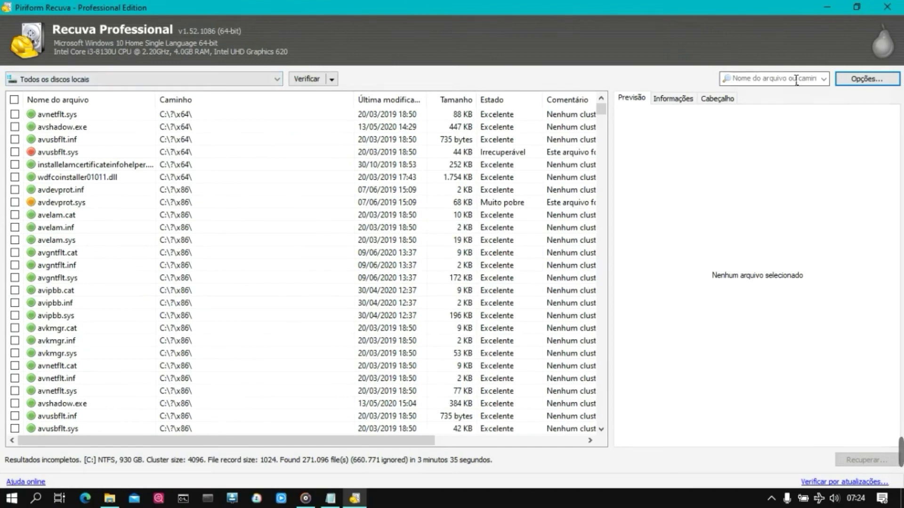
click(855, 83)
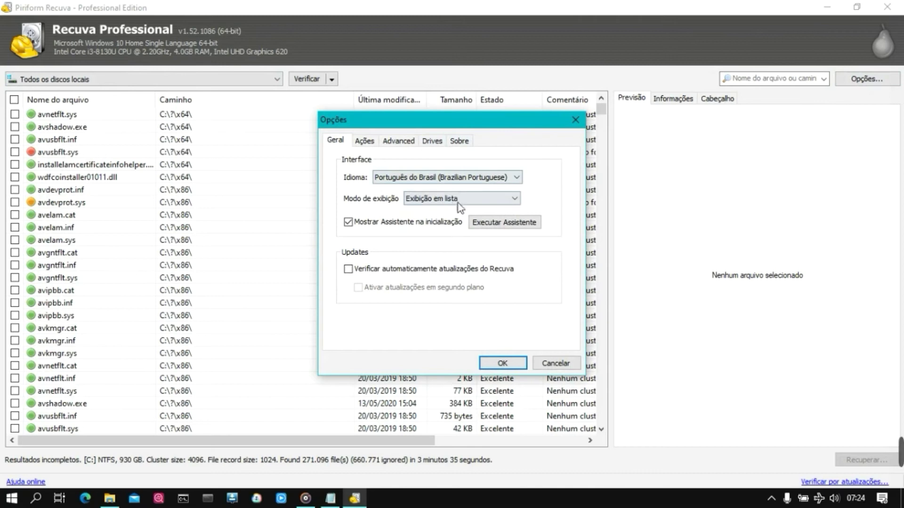
click(402, 142)
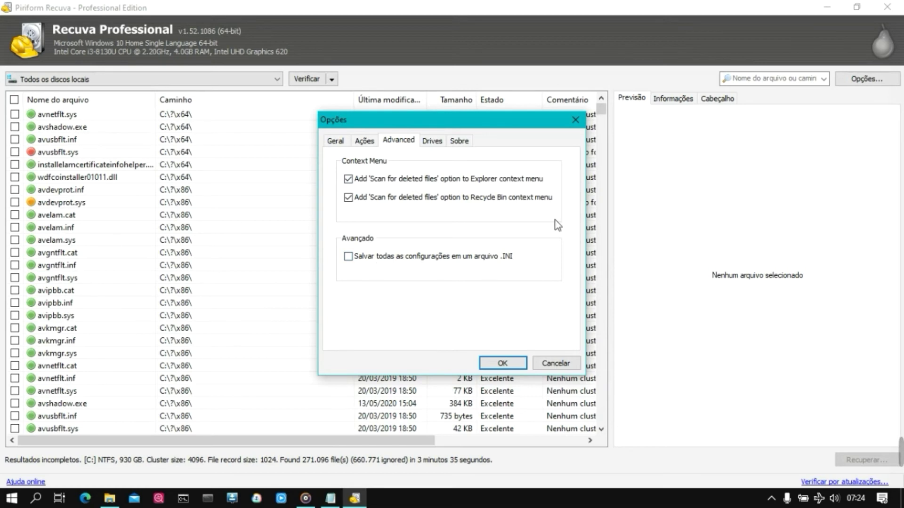
click(502, 363)
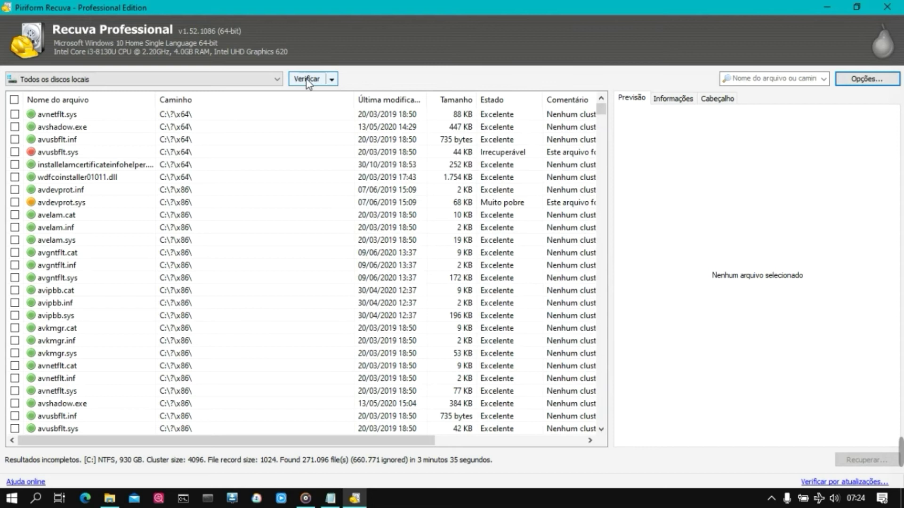
click(273, 78)
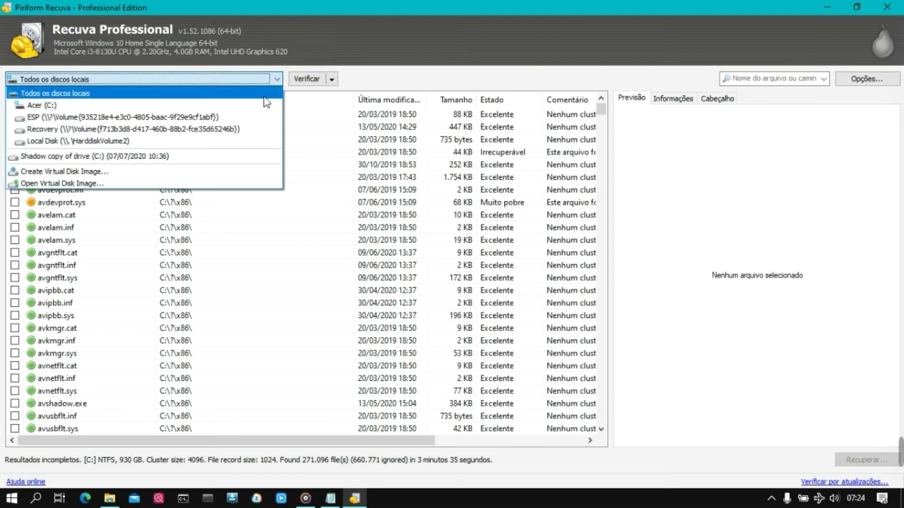
click(281, 76)
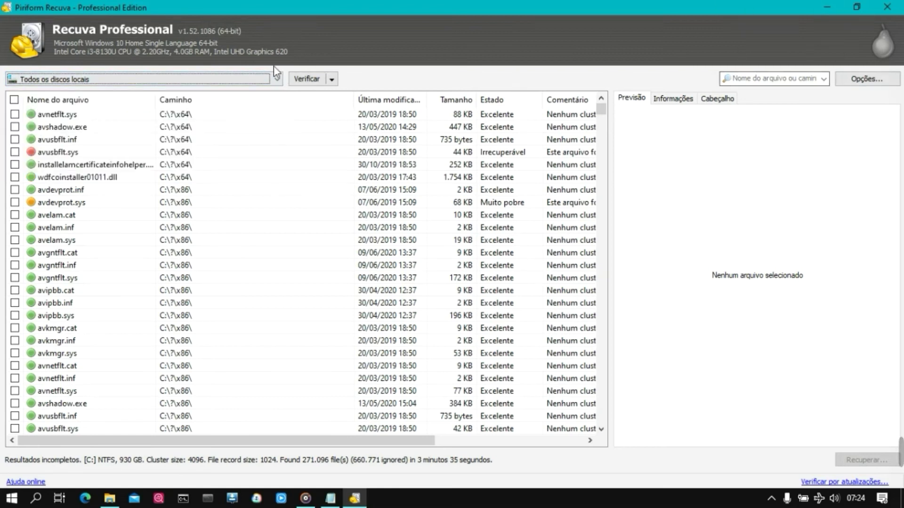
- Mark the file xbv00018.vdf for recovery in the list of deleted files and look at the commands available for it
scroll(136, 277, down, 11)
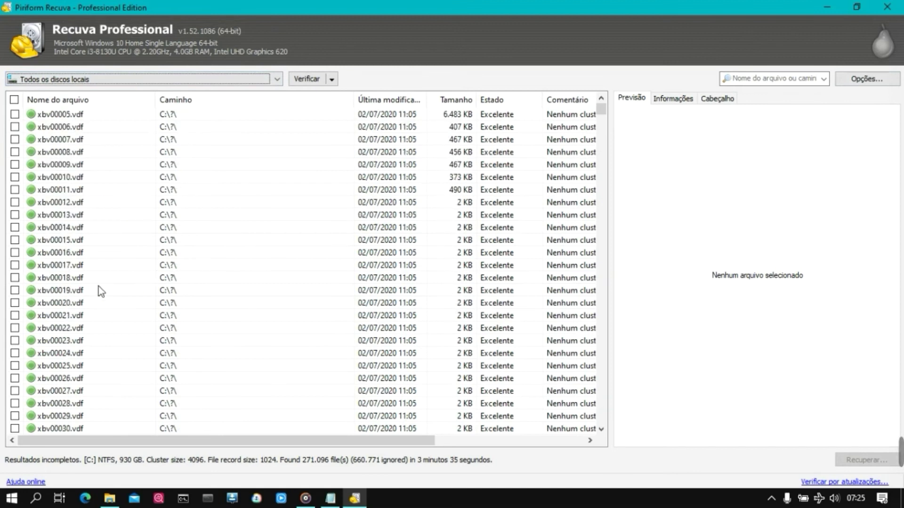
scroll(402, 260, right, 6)
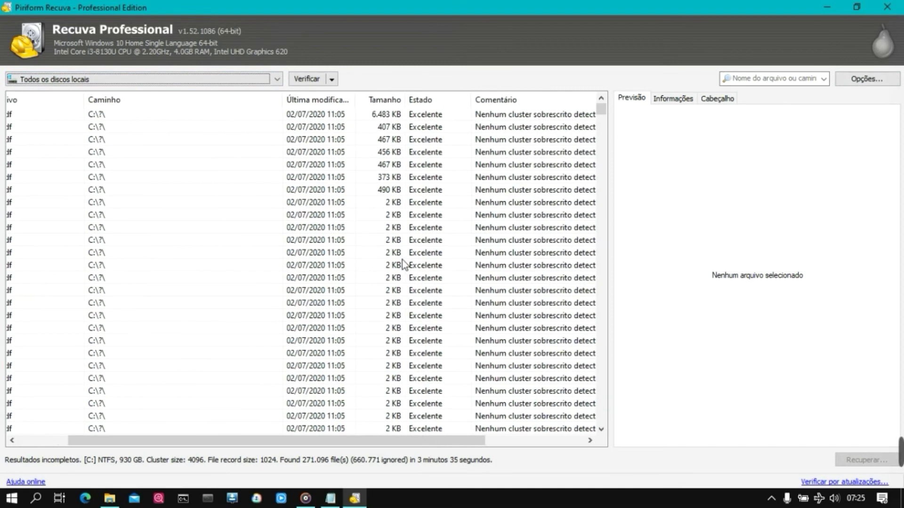
scroll(402, 260, left, 6)
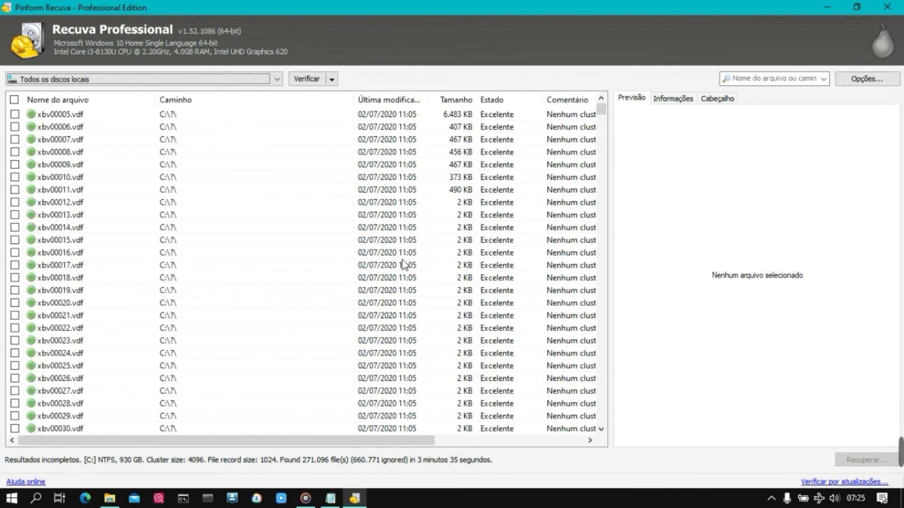
click(15, 279)
key(space)
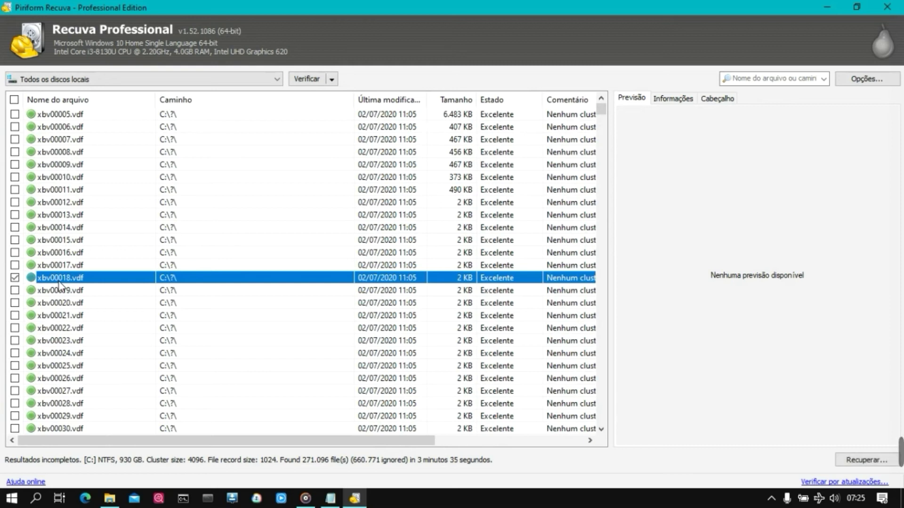
right_click(128, 274)
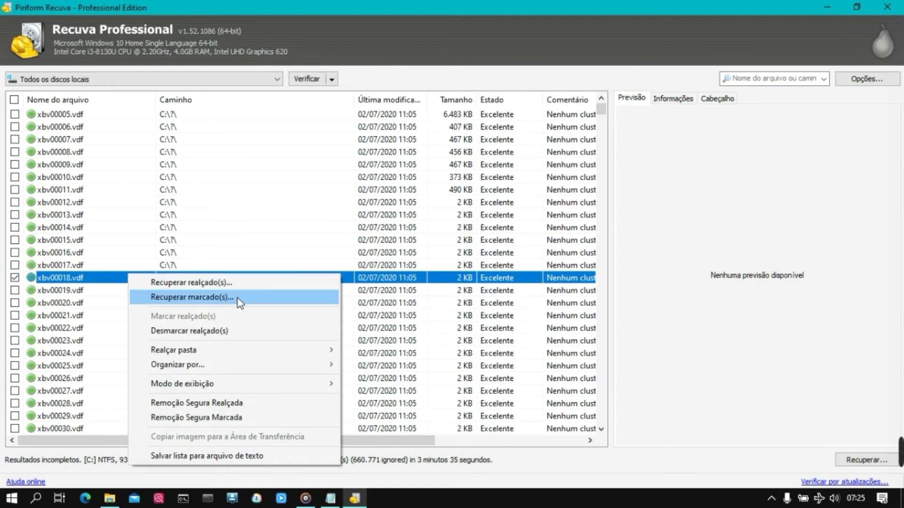
mouse_move(215, 362)
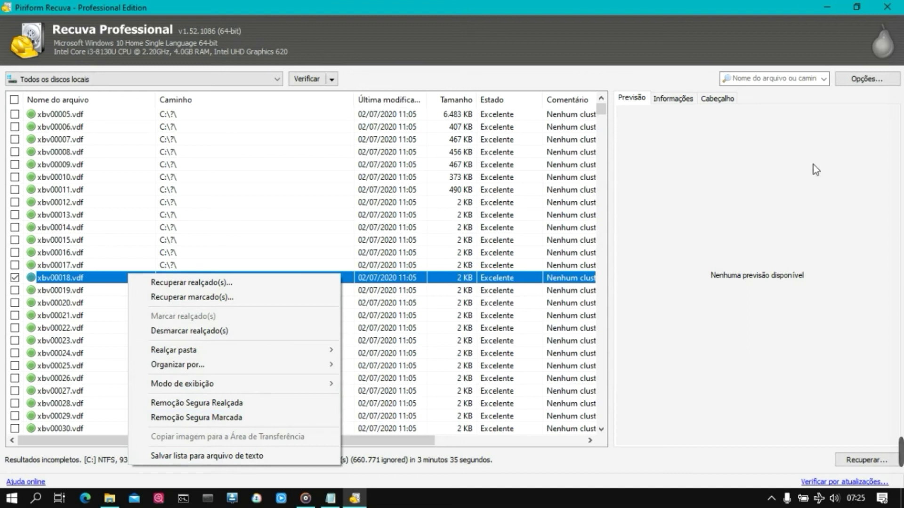
- Recover the marked file to the Downloads folder, agree to restore to the same drive, and dismiss the completion report
click(867, 464)
click(866, 464)
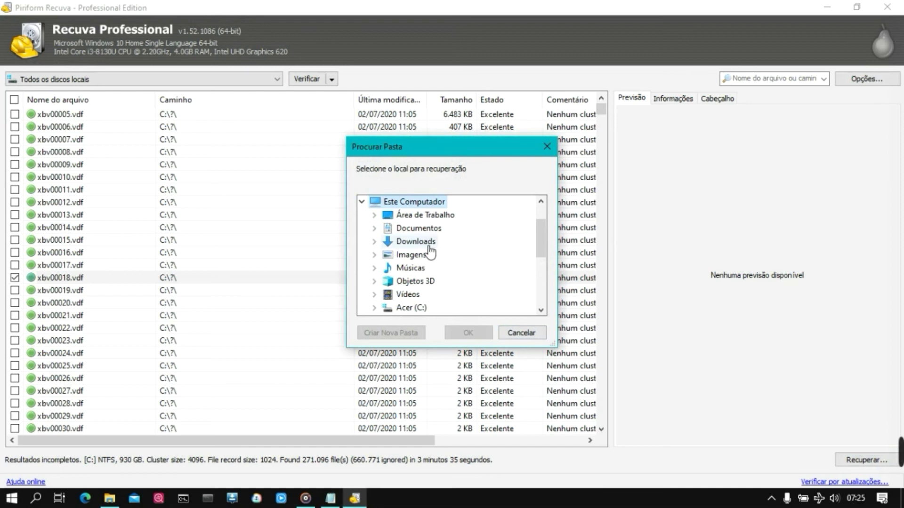
double_click(427, 243)
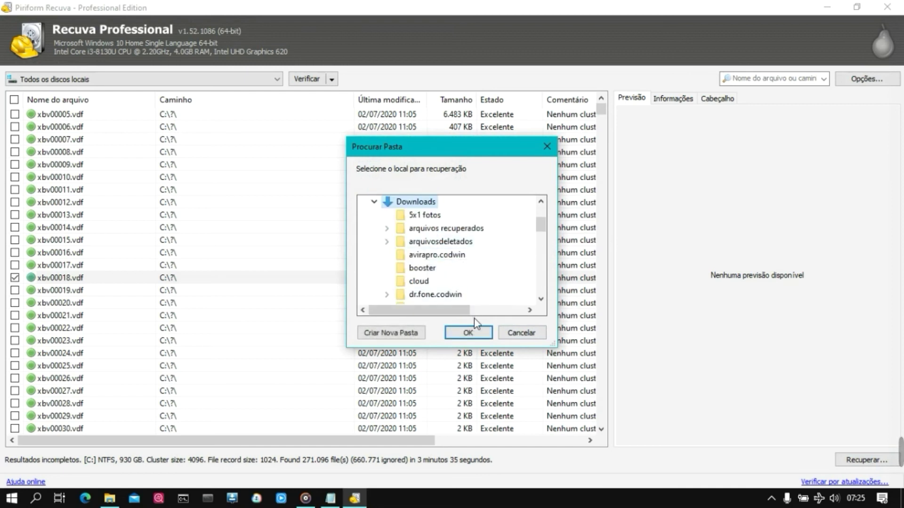
click(476, 335)
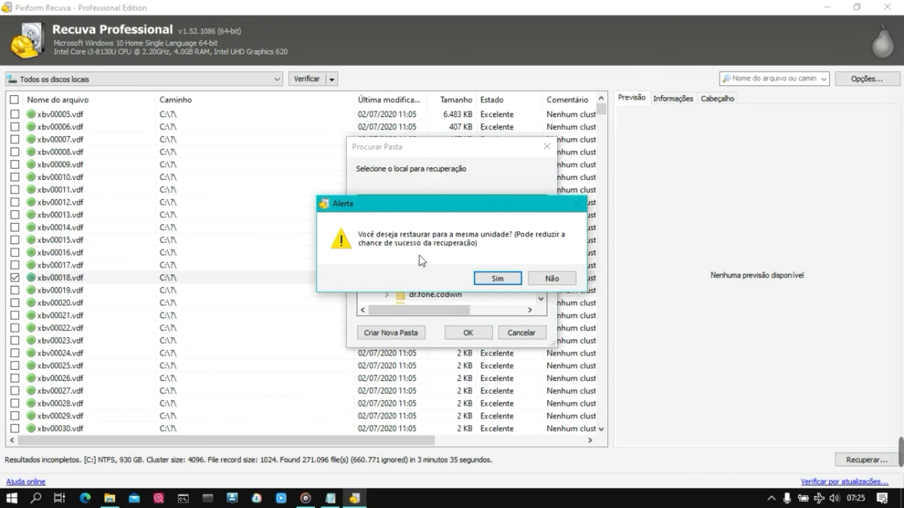
click(498, 283)
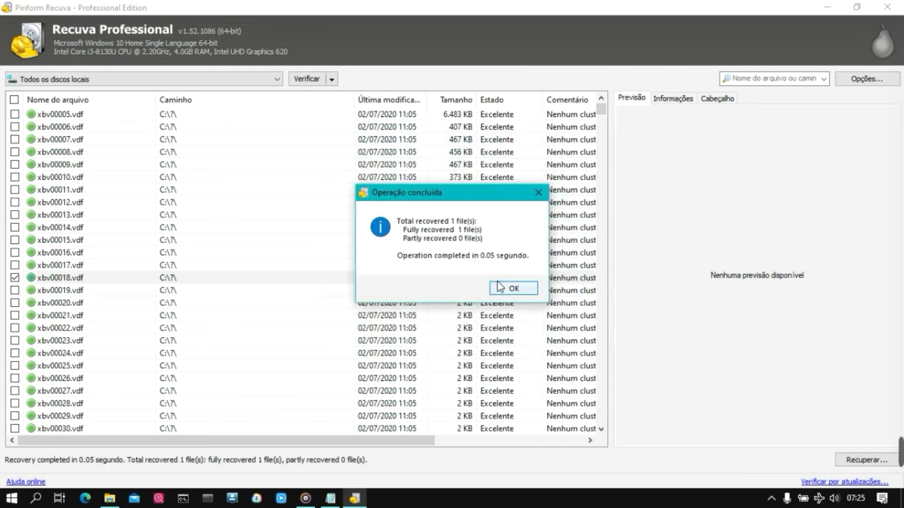
click(514, 291)
- Look back through the list of deleted files and their recovery states, and close Recuva
scroll(41, 188, up, 6)
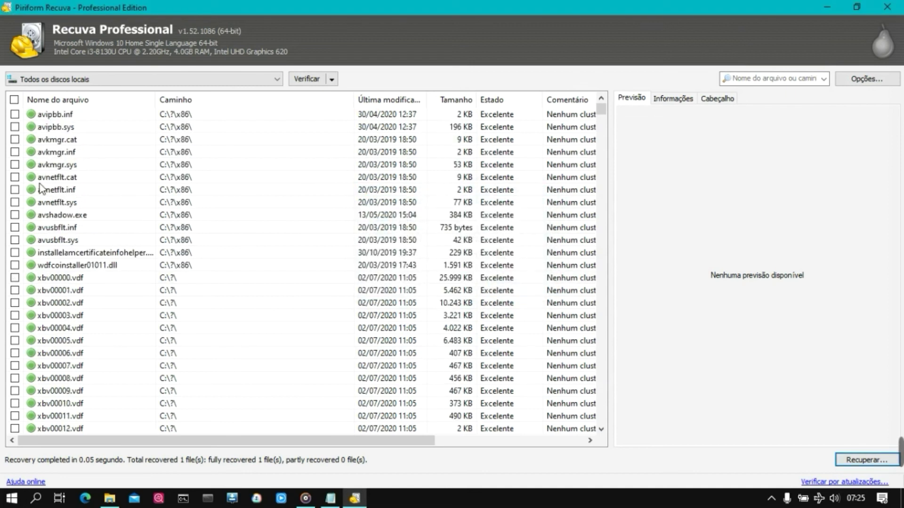
scroll(41, 188, up, 2)
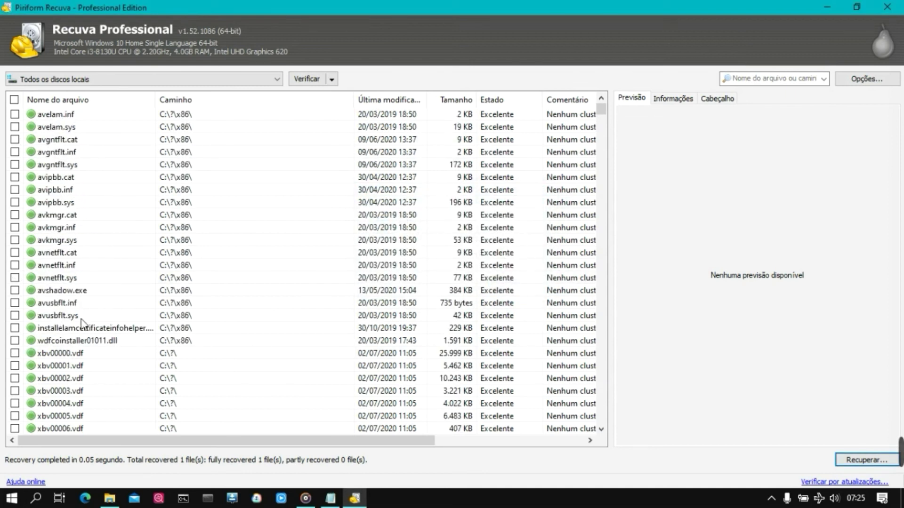
scroll(79, 190, up, 9)
scroll(78, 187, up, 6)
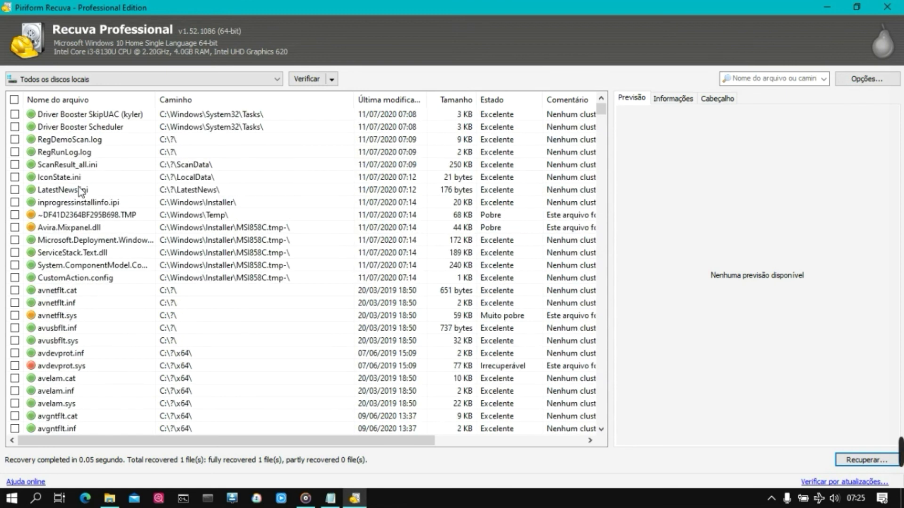
scroll(78, 188, up, 15)
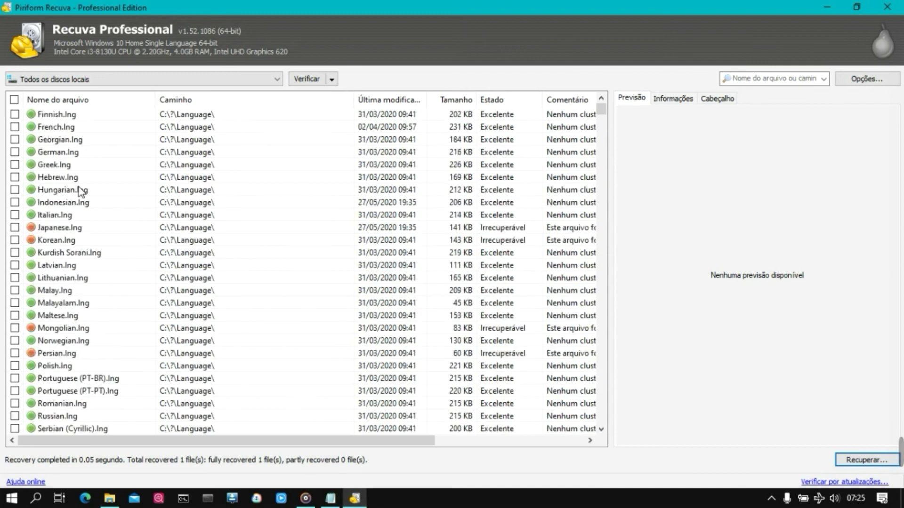
scroll(78, 188, up, 8)
scroll(78, 187, down, 3)
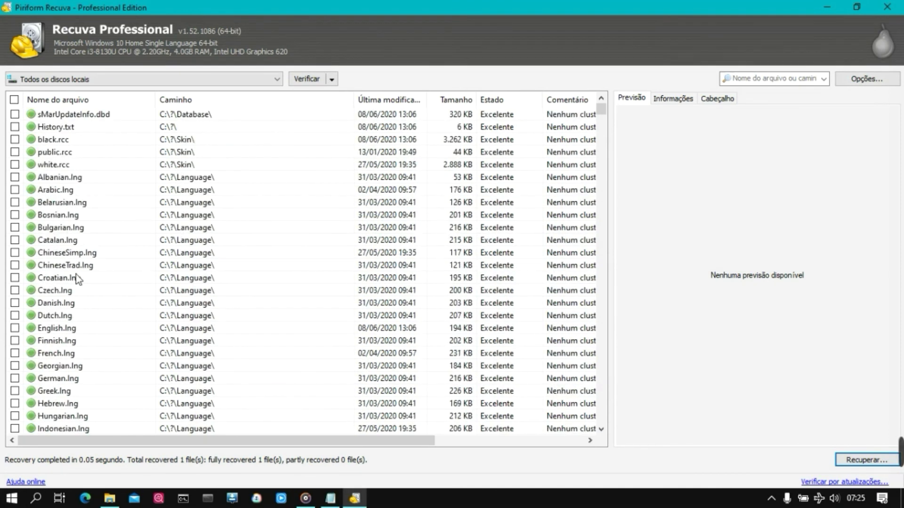
scroll(40, 115, up, 12)
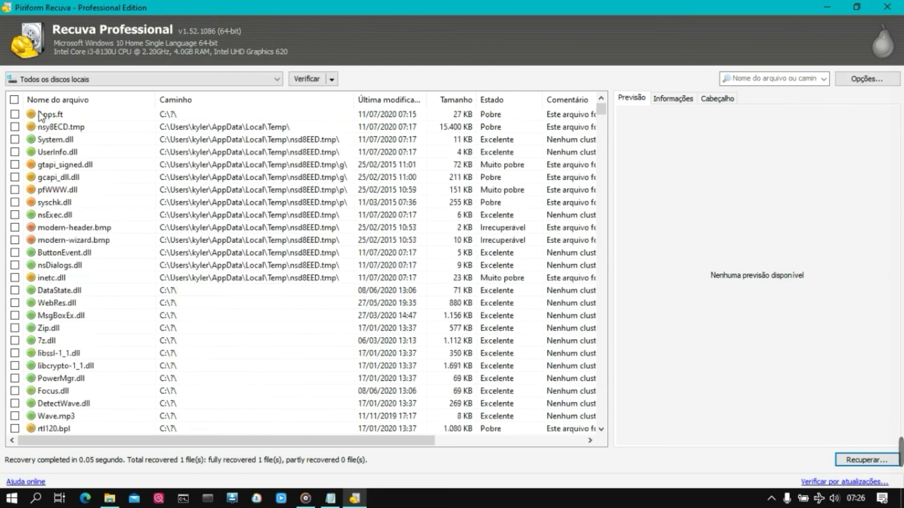
scroll(40, 115, up, 3)
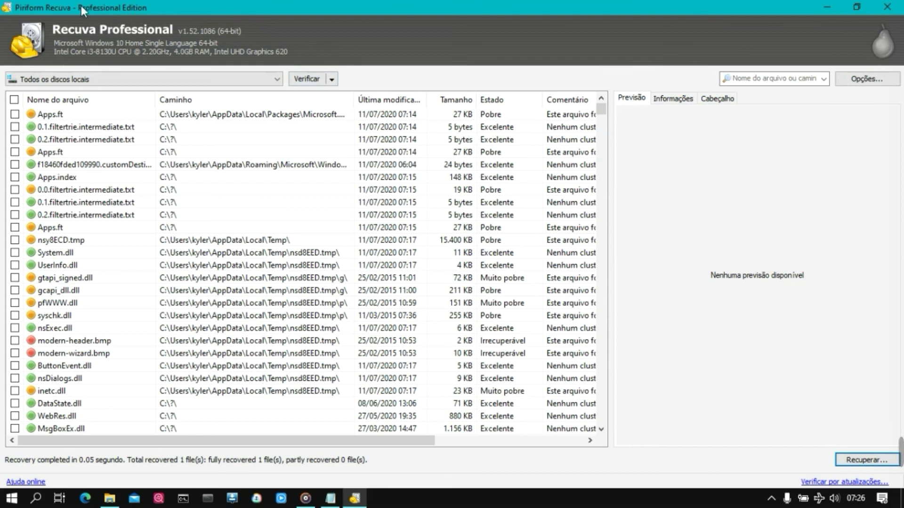
click(886, 8)
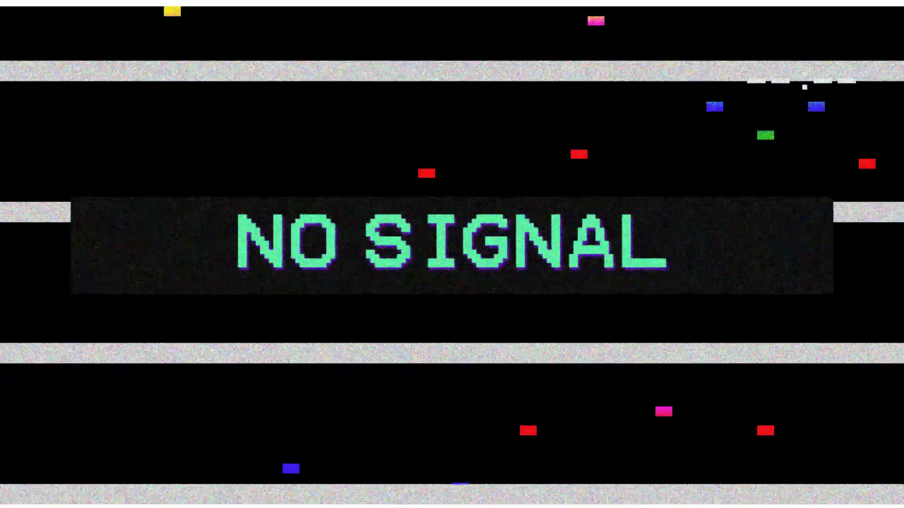